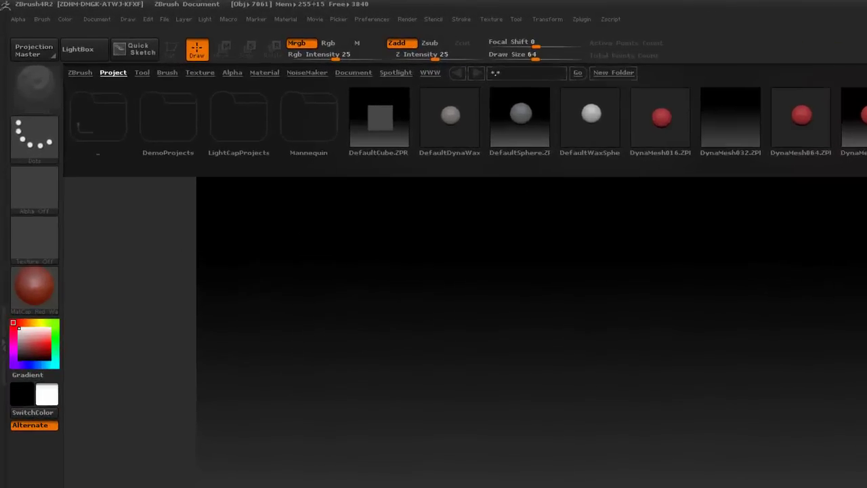
Import tanker.obj from the Desktop as Quads and Triangles and draw it on the canvas.
{"action": "left_click", "coordinate": [681, 52]}
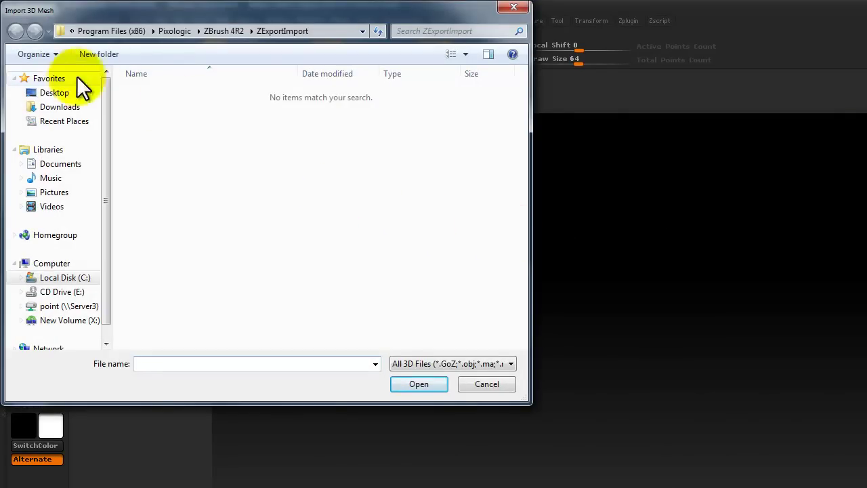
{"action": "left_click", "coordinate": [56, 93]}
{"action": "left_click", "coordinate": [349, 317]}
{"action": "double_click", "coordinate": [237, 213]}
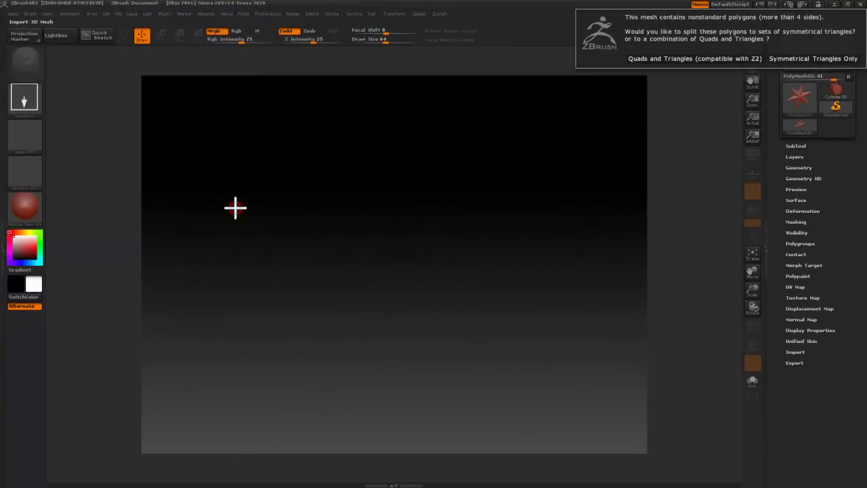
{"action": "left_click", "coordinate": [649, 59]}
{"action": "left_click_drag", "start_coordinate": [381, 250], "coordinate": [398, 483]}
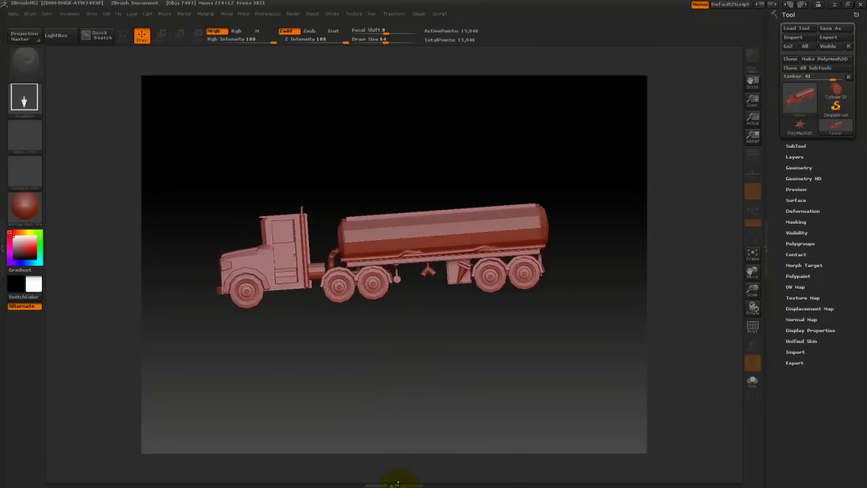
Snap the tanker to a straight side view and Divide it three times.
{"action": "left_click", "coordinate": [122, 34]}
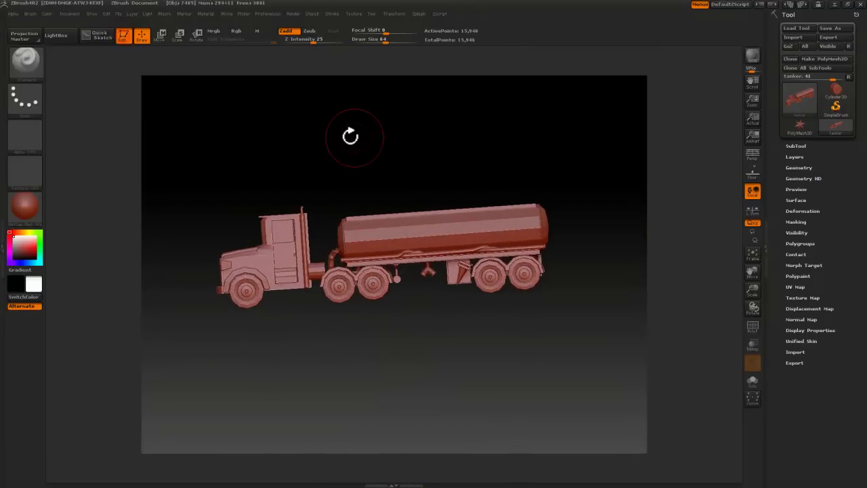
{"action": "left_click_drag", "start_coordinate": [364, 138], "coordinate": [368, 139], "text": "shift"}
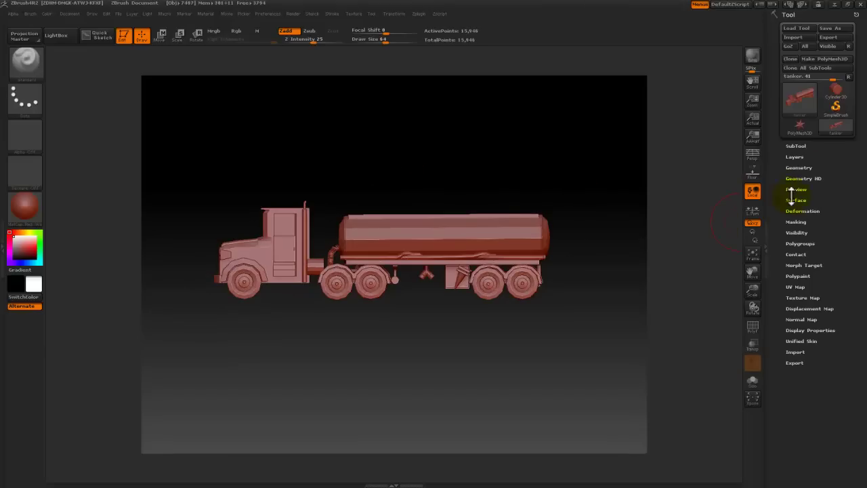
{"action": "left_click", "coordinate": [800, 167]}
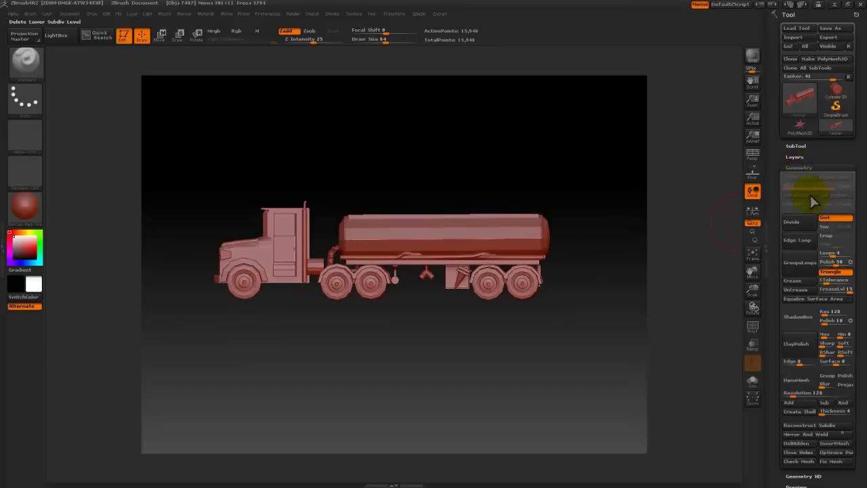
{"action": "left_click", "coordinate": [800, 218]}
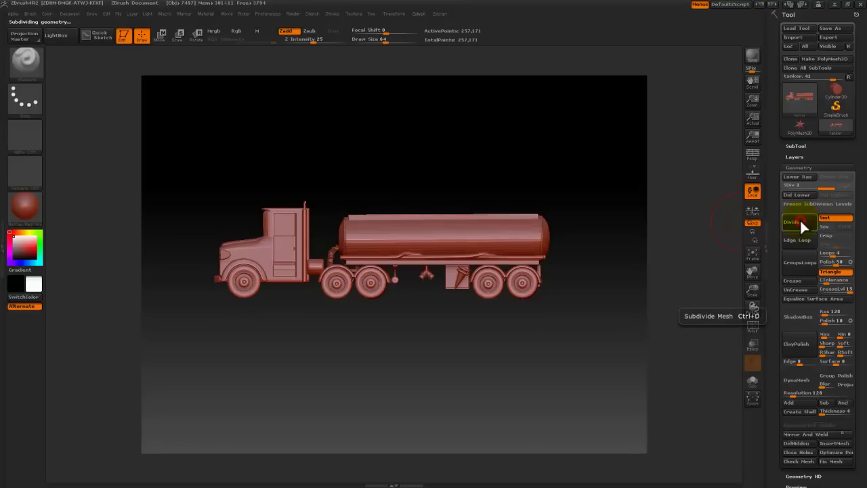
{"action": "left_click", "coordinate": [800, 220]}
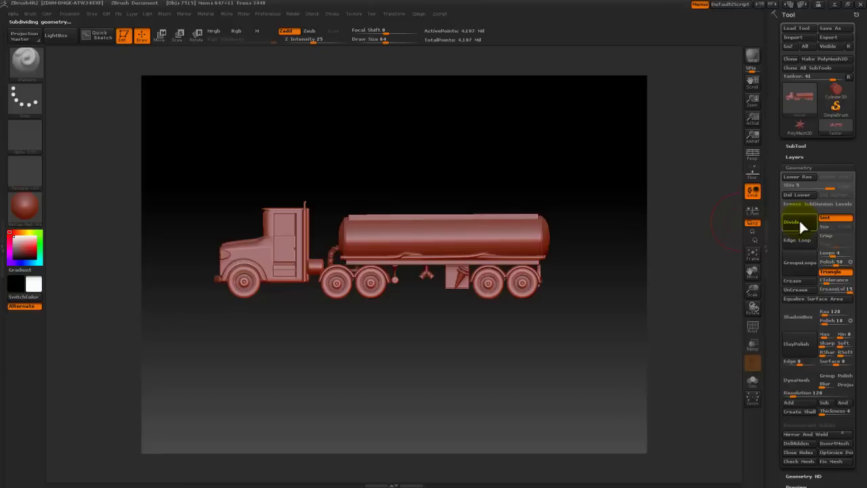
{"action": "left_click", "coordinate": [801, 226]}
Turn the truck end-on and mask part of it with a rectangle.
{"action": "left_click_drag", "start_coordinate": [591, 178], "coordinate": [534, 184]}
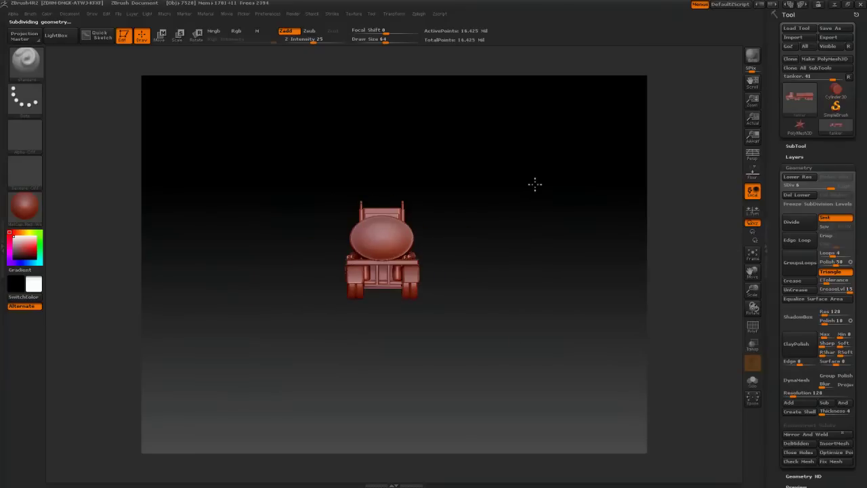
{"action": "mouse_move", "coordinate": [289, 137]}
{"action": "left_mouse_down", "text": "ctrl"}
{"action": "mouse_move", "coordinate": [361, 357]}
{"action": "mouse_move", "coordinate": [427, 355]}
{"action": "left_mouse_up", "text": "ctrl"}
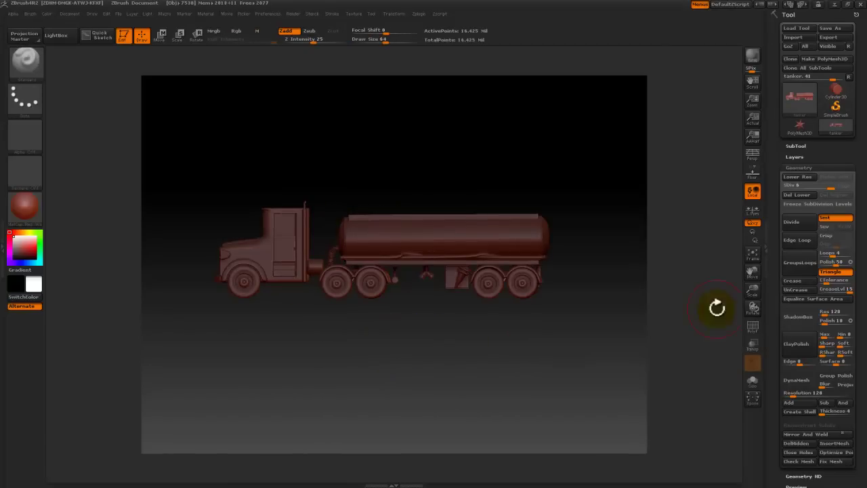
{"action": "left_click", "coordinate": [803, 166]}
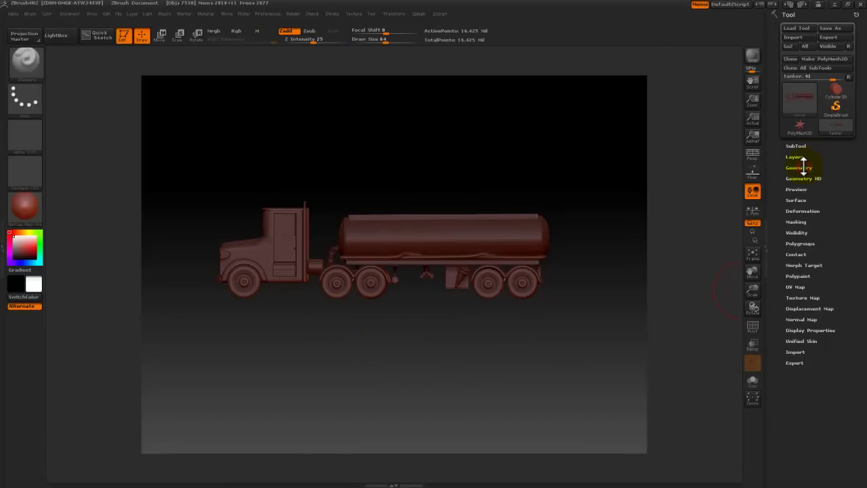
Hide unmasked polygons with HidePt, leaving 9.814 million points, and rotate the truck to check.
{"action": "left_click", "coordinate": [796, 233]}
{"action": "left_click", "coordinate": [793, 241]}
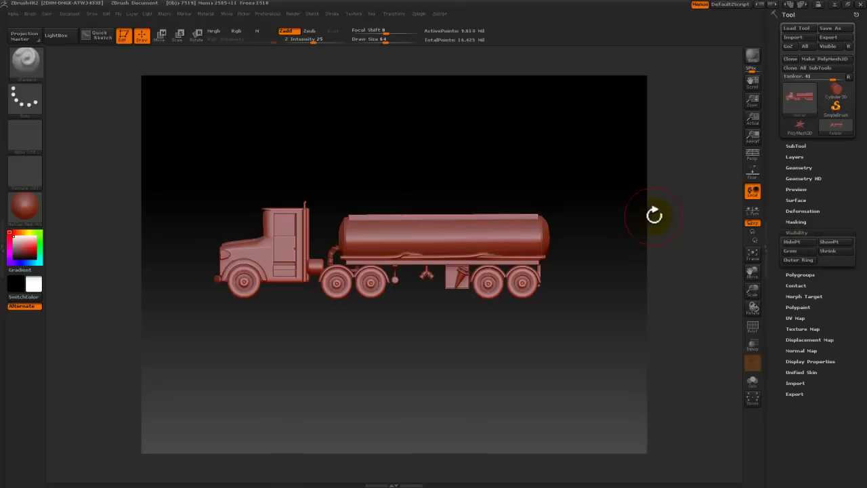
{"action": "mouse_move", "coordinate": [571, 126]}
{"action": "left_mouse_down"}
{"action": "mouse_move", "coordinate": [542, 174]}
{"action": "mouse_move", "coordinate": [519, 180]}
{"action": "mouse_move", "coordinate": [576, 165]}
{"action": "left_mouse_up"}
{"action": "left_click", "coordinate": [576, 164]}
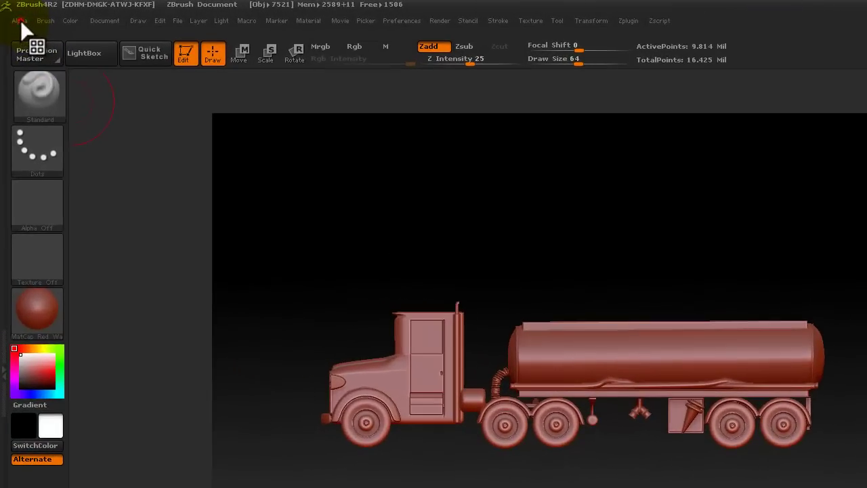
Grab the tanker's side view as alpha ZGrab01 with GrabDoc, then leave Edit mode and clear the canvas.
{"action": "left_click", "coordinate": [14, 13]}
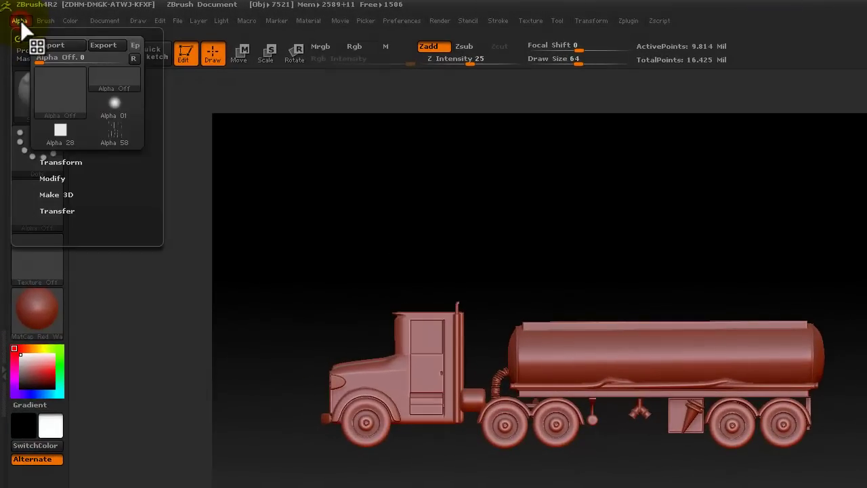
{"action": "left_click", "coordinate": [61, 210]}
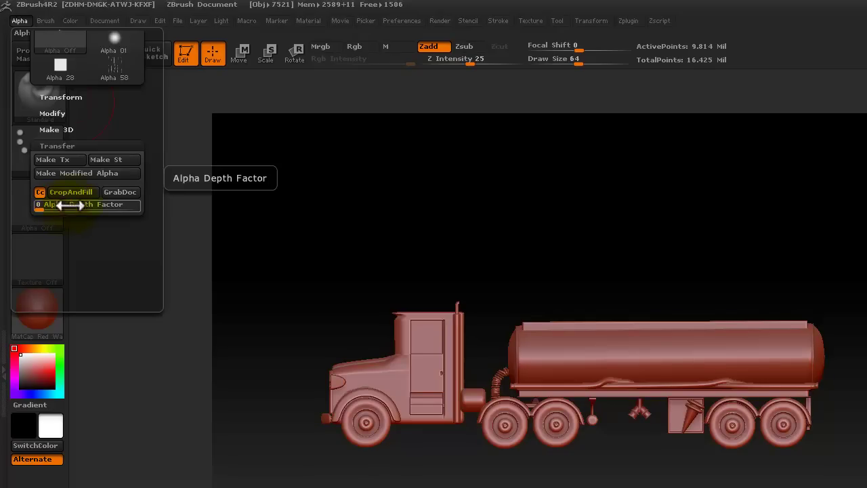
{"action": "left_click", "coordinate": [123, 192]}
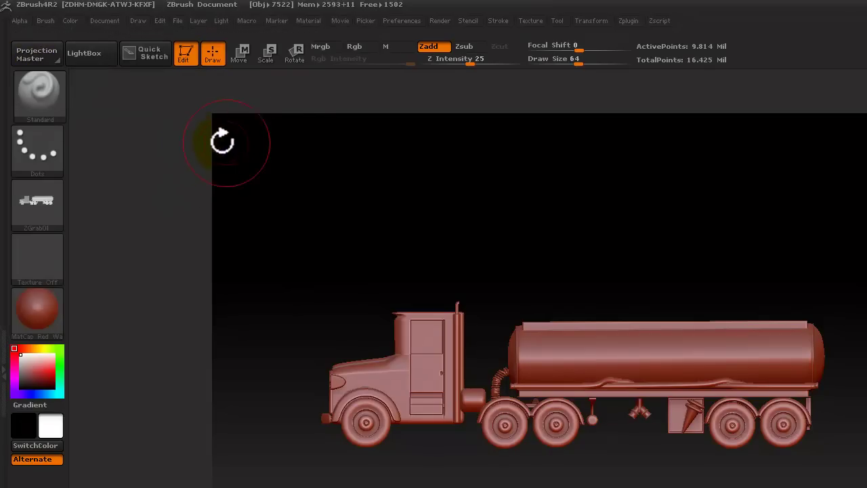
{"action": "left_click", "coordinate": [183, 52]}
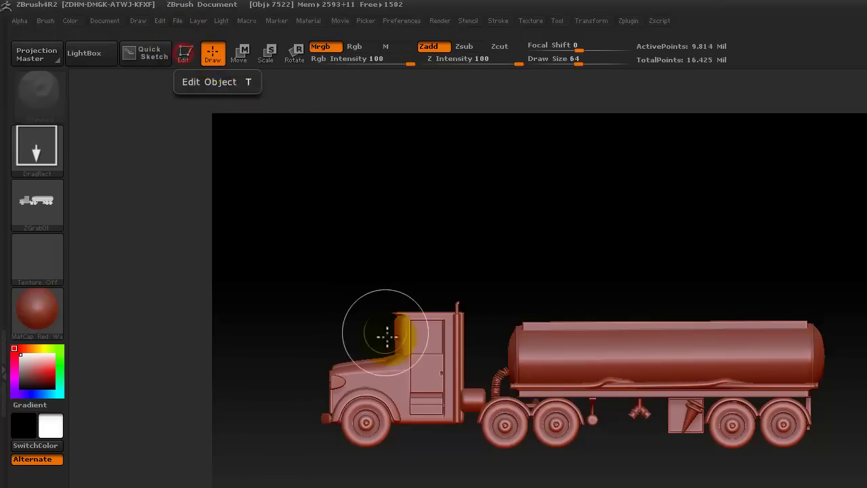
{"action": "key", "text": "ctrl+n"}
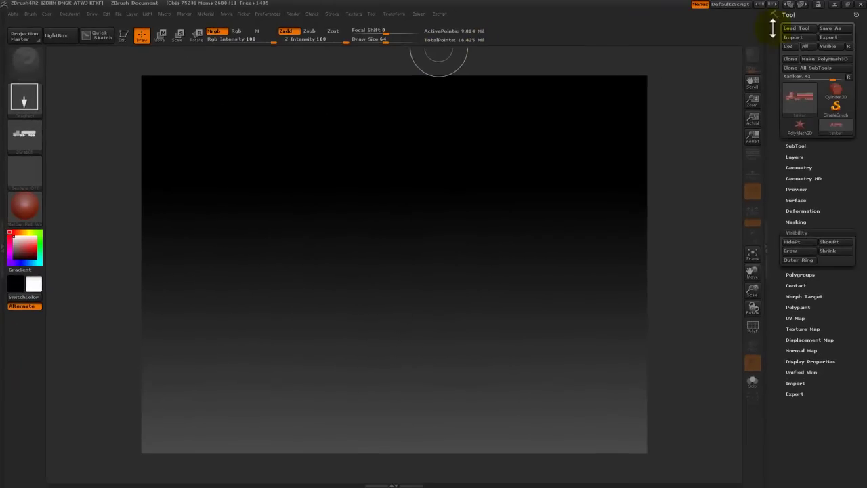
Draw a front-facing Plane3D and convert it to the polymesh PM3D_Plane3D_1.
{"action": "left_click", "coordinate": [834, 88]}
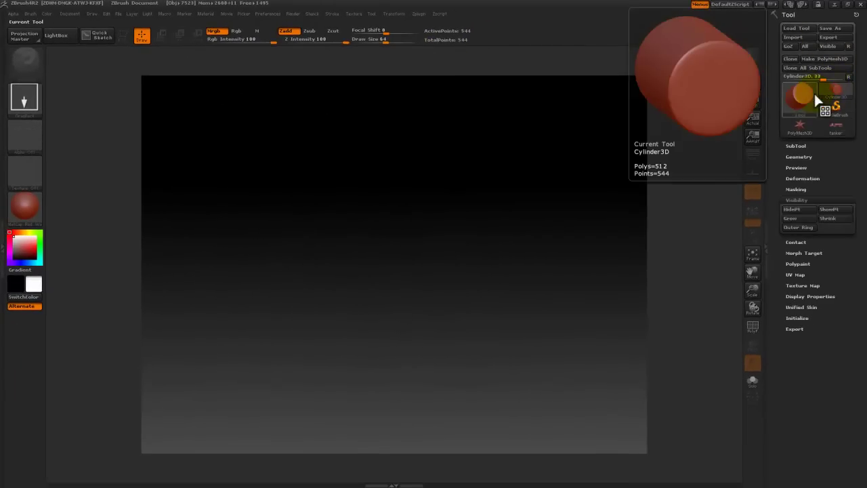
{"action": "left_click", "coordinate": [829, 90]}
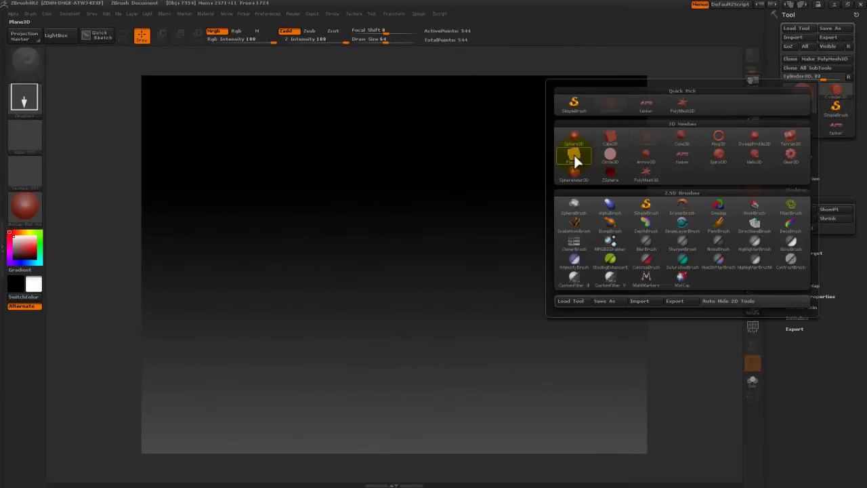
{"action": "left_click", "coordinate": [574, 156]}
{"action": "mouse_move", "coordinate": [374, 250]}
{"action": "left_mouse_down"}
{"action": "mouse_move", "coordinate": [370, 339]}
{"action": "mouse_move", "coordinate": [381, 445]}
{"action": "mouse_move", "coordinate": [347, 409]}
{"action": "left_mouse_up"}
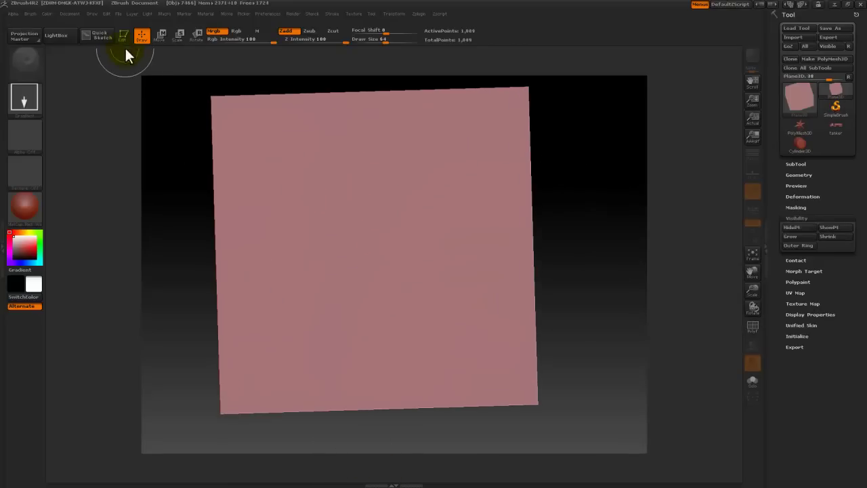
{"action": "left_click", "coordinate": [124, 36]}
{"action": "left_click_drag", "start_coordinate": [183, 228], "coordinate": [184, 228], "text": "shift"}
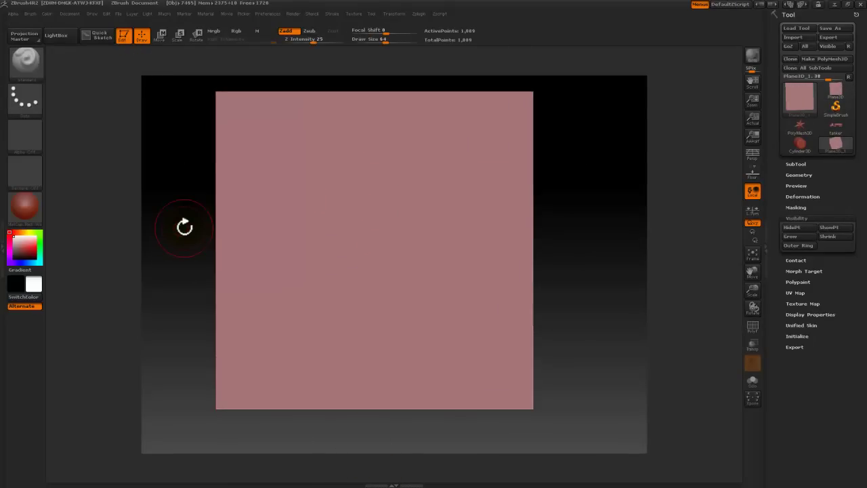
{"action": "left_click", "coordinate": [819, 60]}
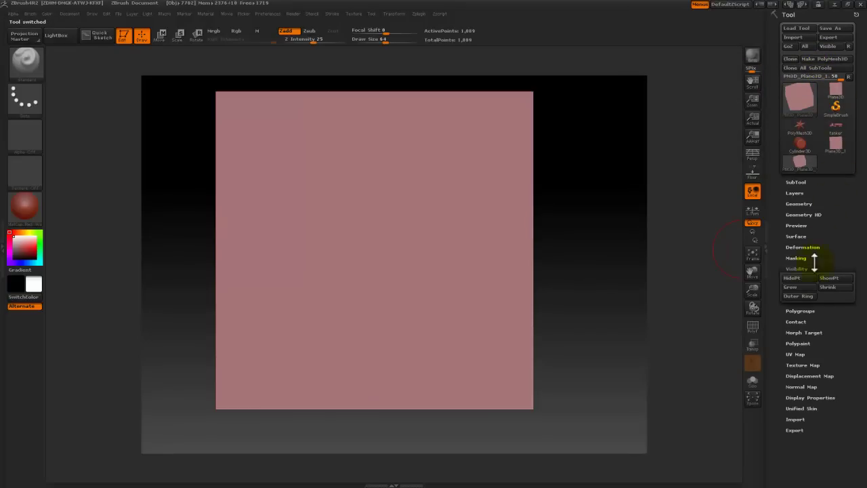
{"action": "left_click", "coordinate": [796, 268]}
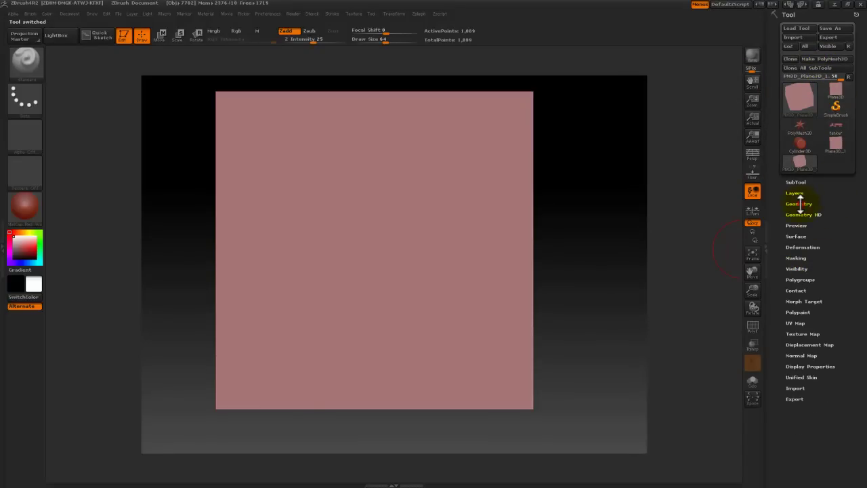
Divide the plane five times to reach 16.785 million active points.
{"action": "left_click", "coordinate": [801, 203]}
{"action": "left_click", "coordinate": [800, 224]}
{"action": "left_click", "coordinate": [800, 224]}
{"action": "left_click", "coordinate": [800, 224]}
{"action": "left_click", "coordinate": [800, 223]}
{"action": "left_click", "coordinate": [798, 223]}
{"action": "left_click", "coordinate": [798, 223]}
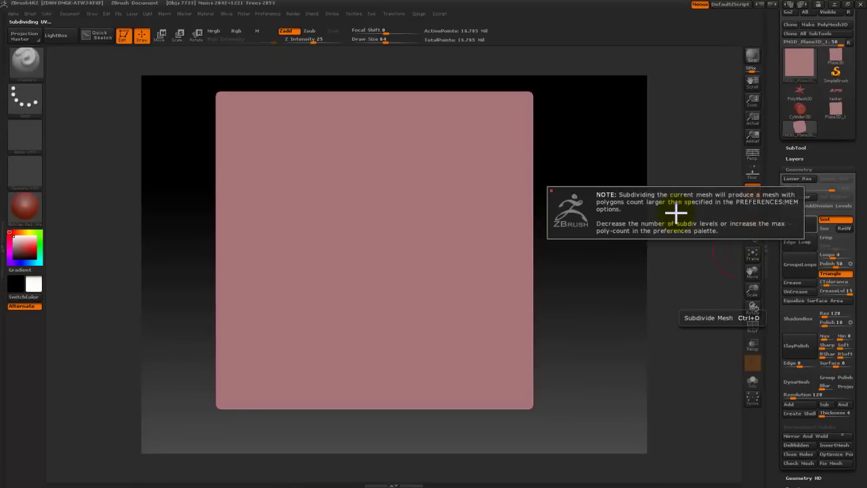
Drop the plane in Projection Master with Colors off and Deformation on.
{"action": "left_click", "coordinate": [24, 37]}
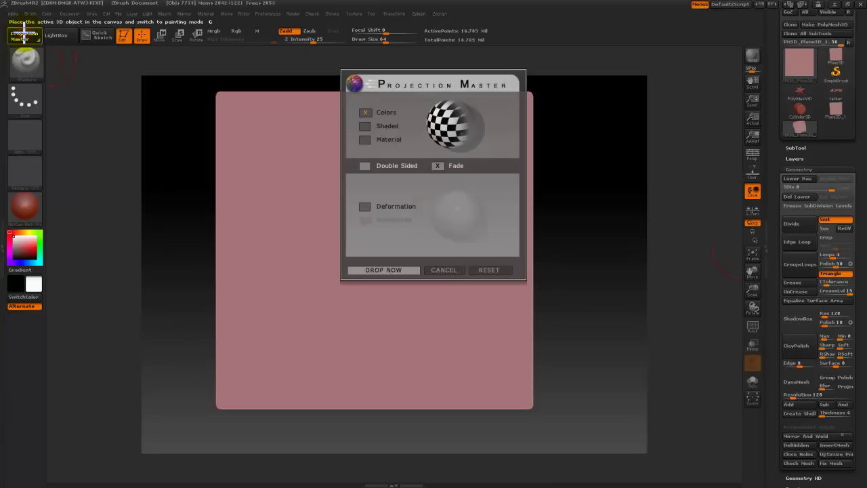
{"action": "left_click", "coordinate": [365, 112]}
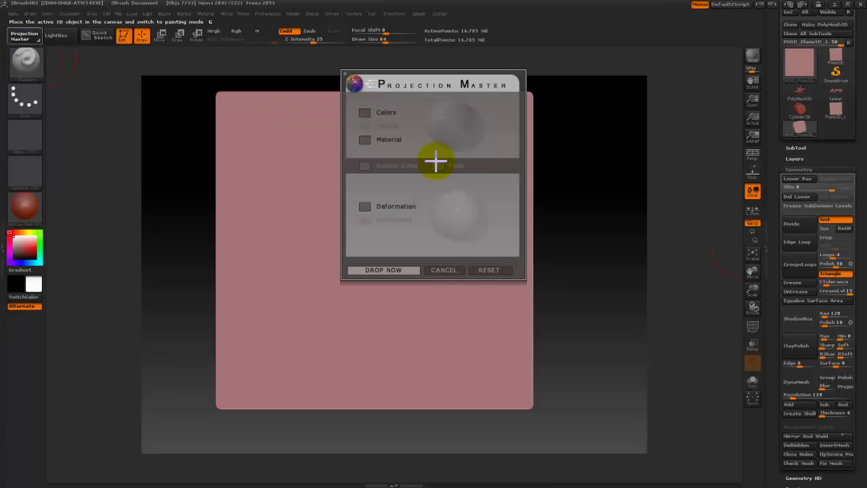
{"action": "left_click", "coordinate": [365, 206]}
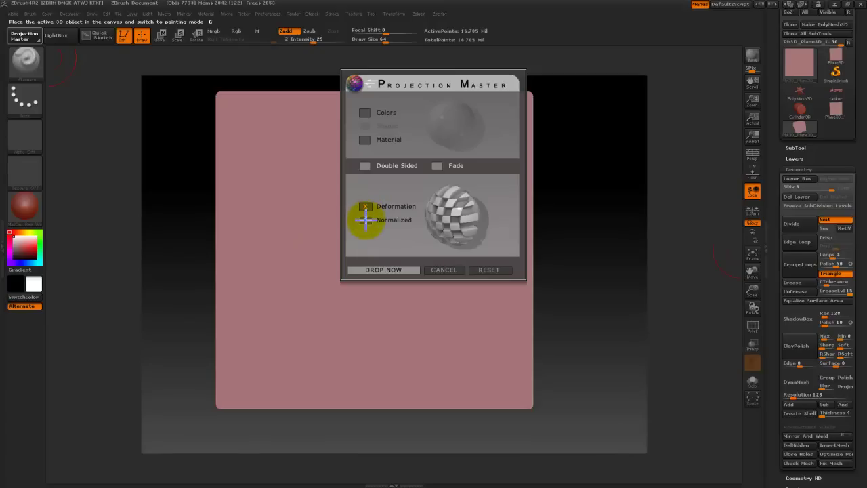
{"action": "left_click", "coordinate": [366, 220]}
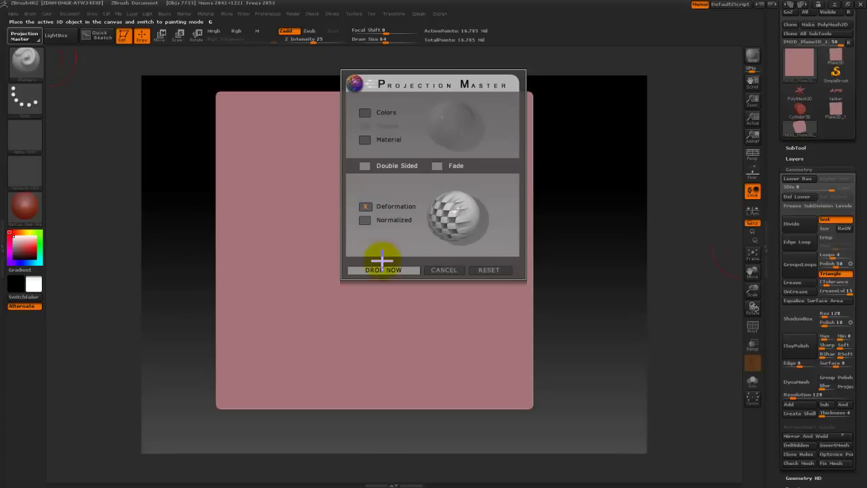
{"action": "left_click", "coordinate": [382, 269]}
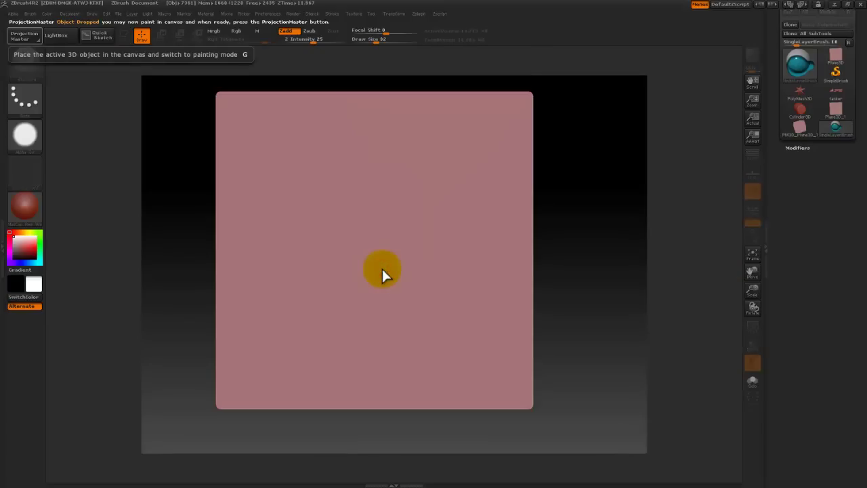
Make SimpleBrush the active tool with the DragRect stroke.
{"action": "left_click", "coordinate": [837, 72]}
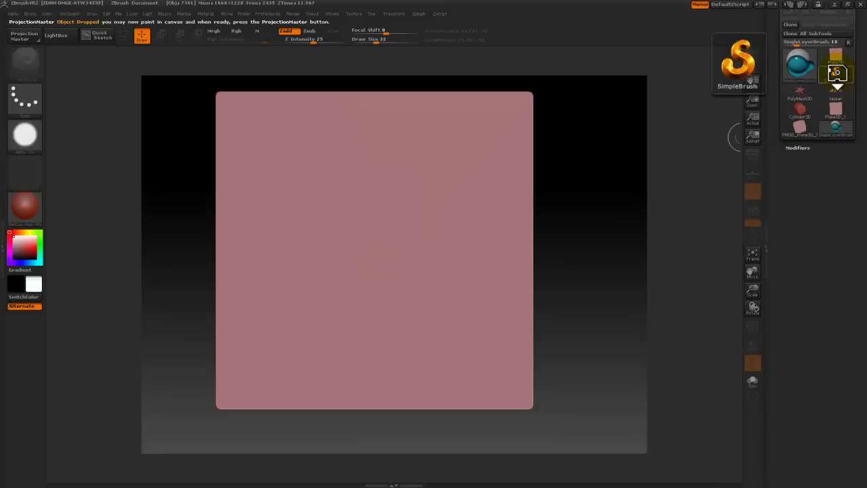
{"action": "left_click", "coordinate": [837, 72]}
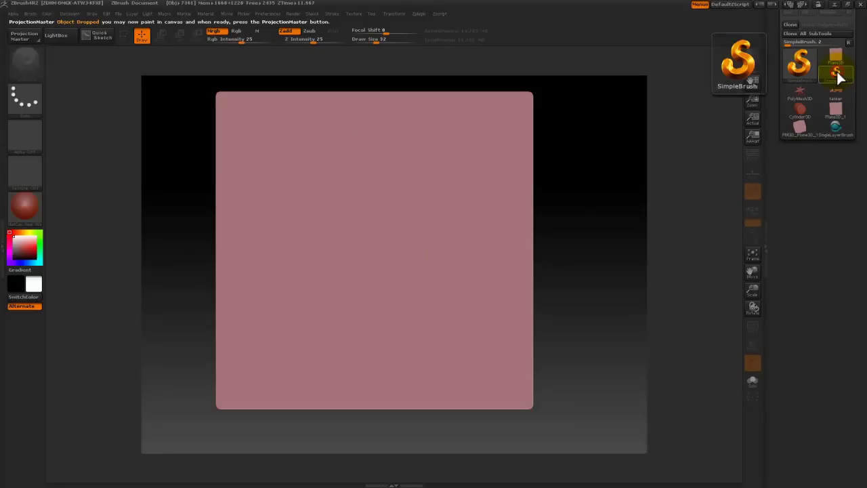
{"action": "left_click", "coordinate": [21, 99]}
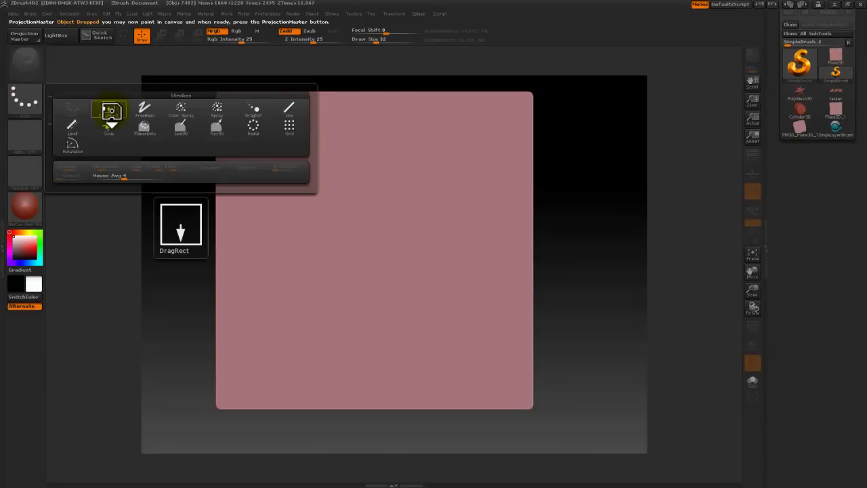
{"action": "left_click", "coordinate": [111, 111]}
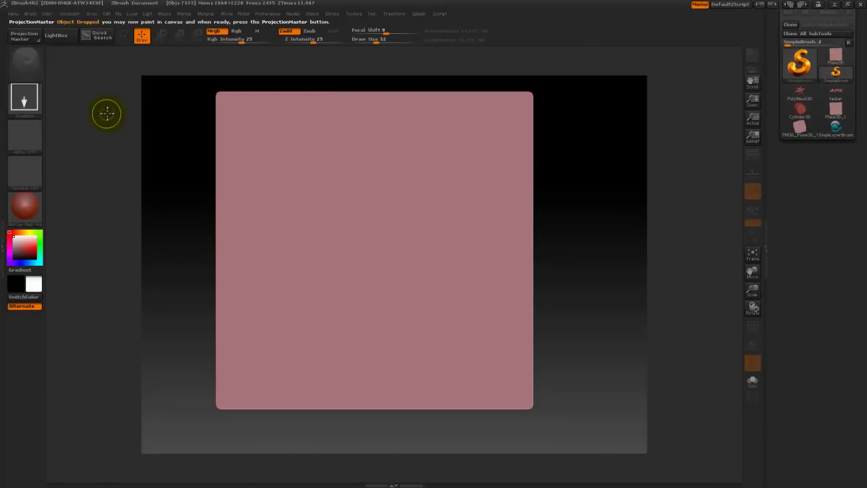
Choose the ZGrab01 alpha and drag from the plane's centre to stamp the truck relief.
{"action": "left_click", "coordinate": [23, 136]}
{"action": "mouse_move", "coordinate": [253, 145]}
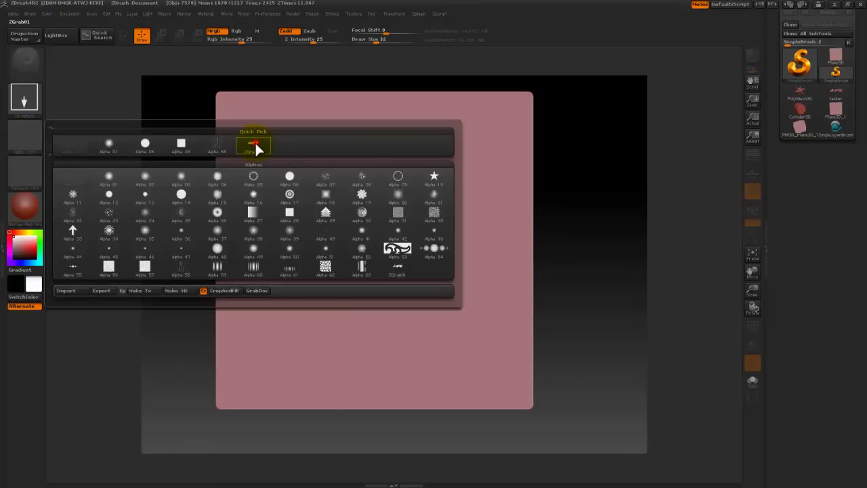
{"action": "left_click", "coordinate": [255, 141]}
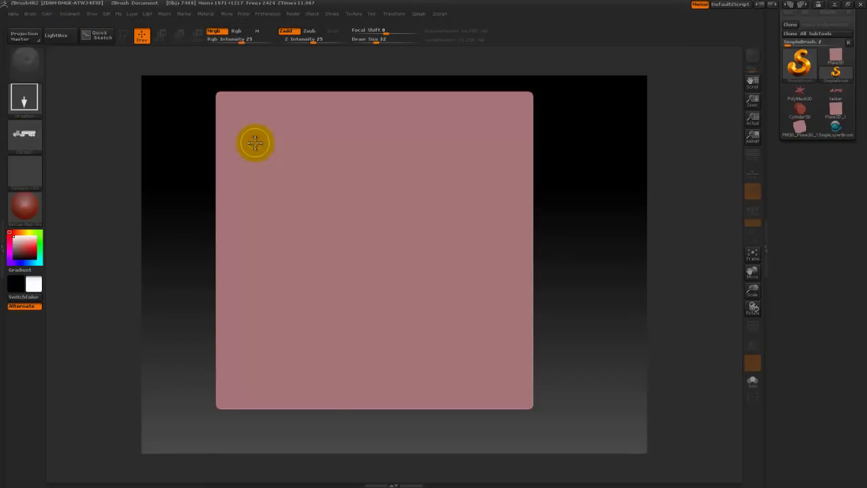
{"action": "left_click_drag", "start_coordinate": [363, 287], "coordinate": [374, 254]}
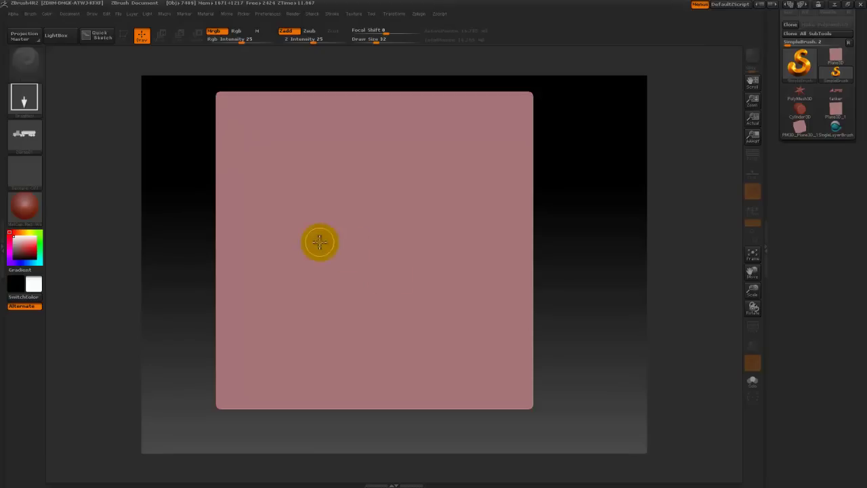
{"action": "left_click_drag", "start_coordinate": [374, 254], "coordinate": [340, 480]}
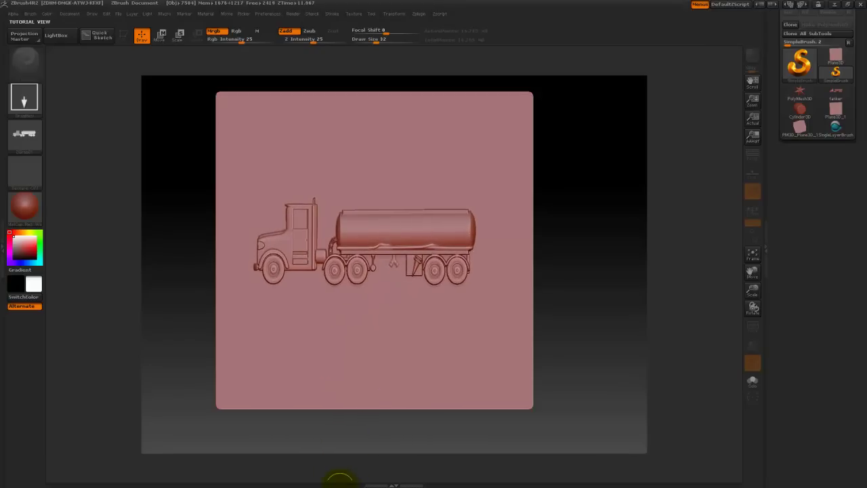
Stretch the truck relief wider and shift it slightly to the right.
{"action": "left_click", "coordinate": [178, 40]}
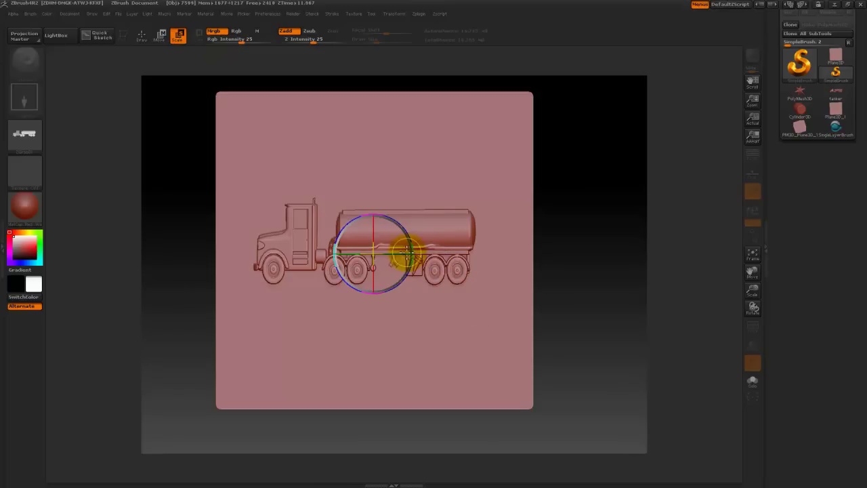
{"action": "left_click_drag", "start_coordinate": [405, 252], "coordinate": [419, 252]}
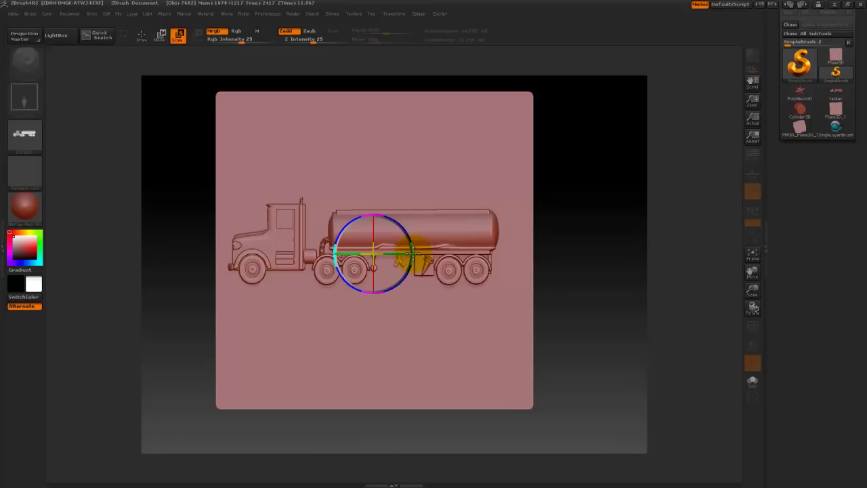
{"action": "left_click_drag", "start_coordinate": [410, 252], "coordinate": [412, 252]}
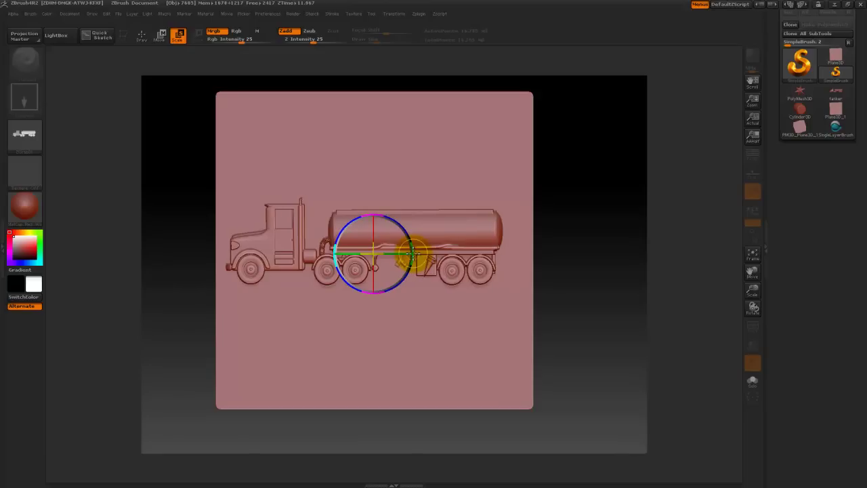
{"action": "left_click", "coordinate": [161, 33]}
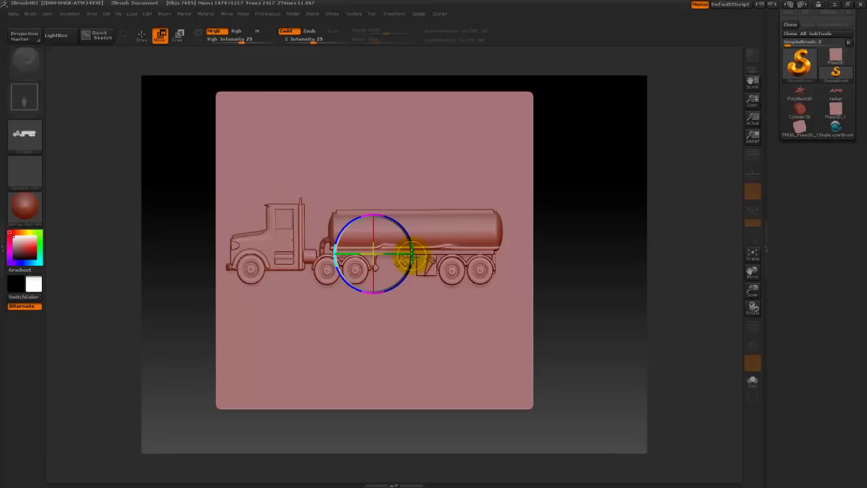
{"action": "left_click_drag", "start_coordinate": [404, 256], "coordinate": [410, 258]}
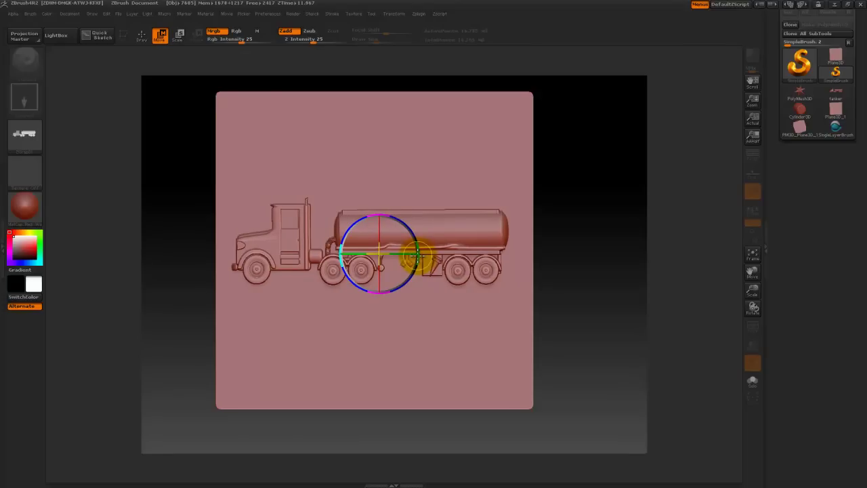
Adjust Z Intensity to 45 and then 70, ending back in Draw mode.
{"action": "left_click", "coordinate": [302, 43]}
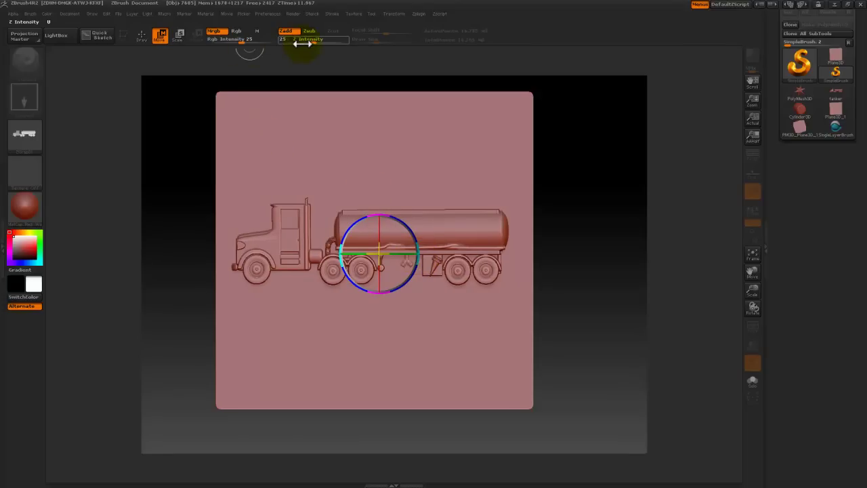
{"action": "left_click_drag", "start_coordinate": [302, 43], "coordinate": [330, 45]}
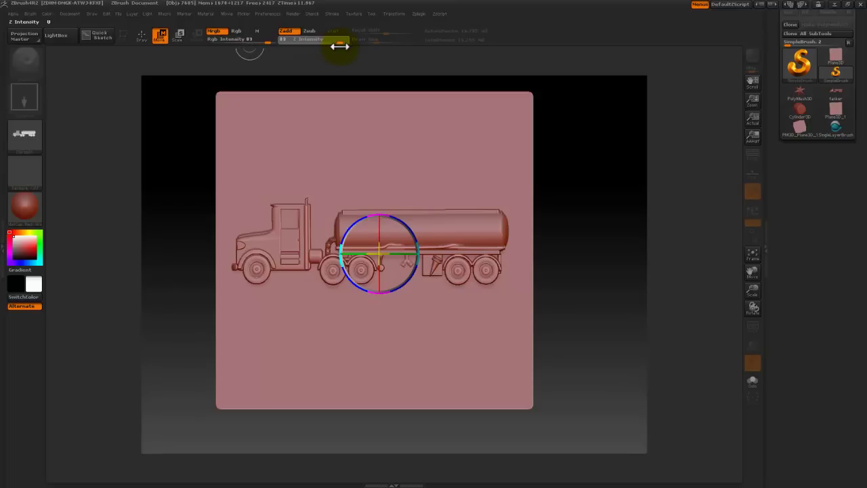
{"action": "left_click", "coordinate": [179, 37]}
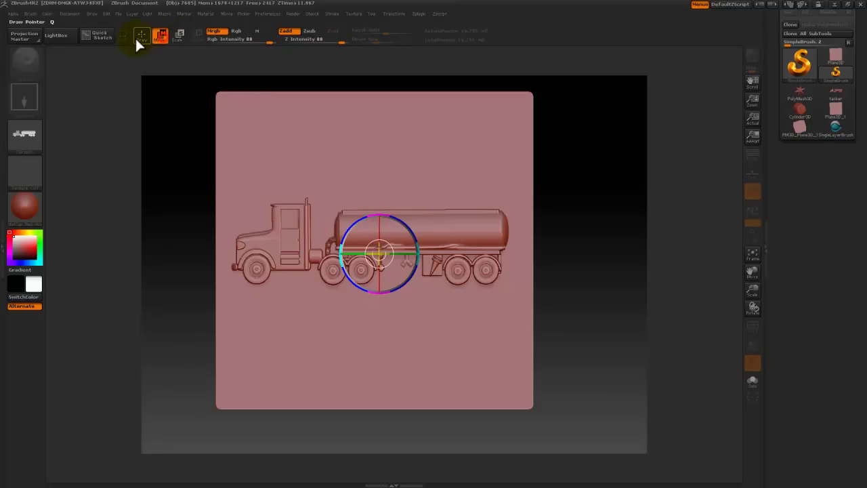
{"action": "left_click", "coordinate": [135, 37]}
{"action": "left_click", "coordinate": [161, 37]}
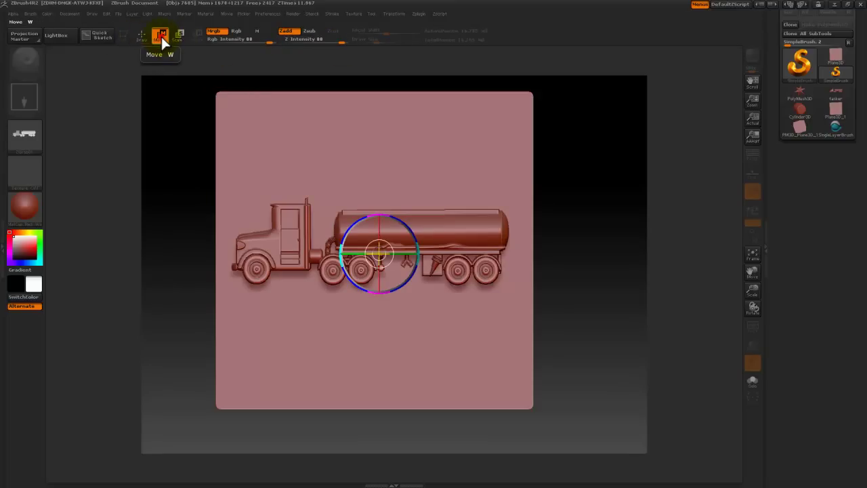
{"action": "left_click_drag", "start_coordinate": [340, 44], "coordinate": [325, 43]}
{"action": "left_click", "coordinate": [144, 35]}
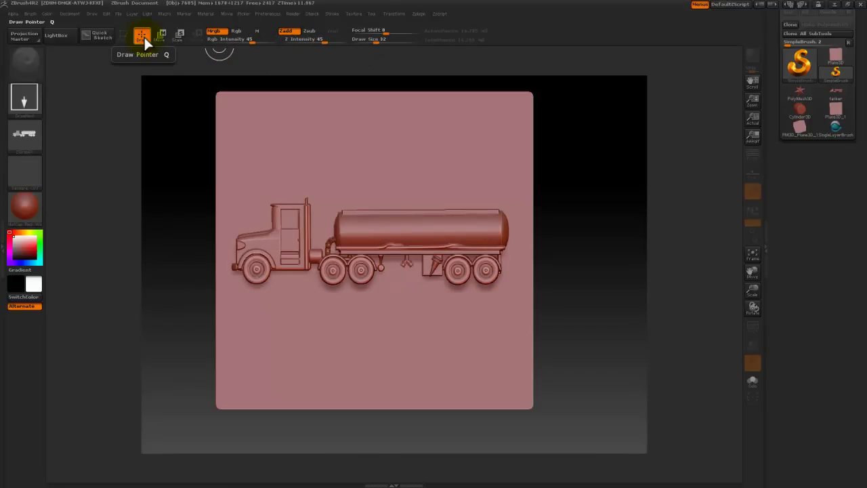
{"action": "left_click_drag", "start_coordinate": [328, 43], "coordinate": [333, 43]}
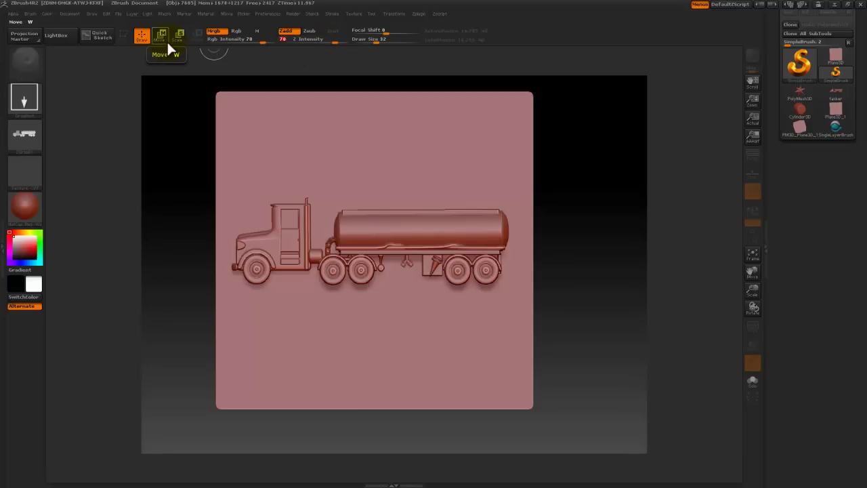
{"action": "left_click", "coordinate": [163, 37]}
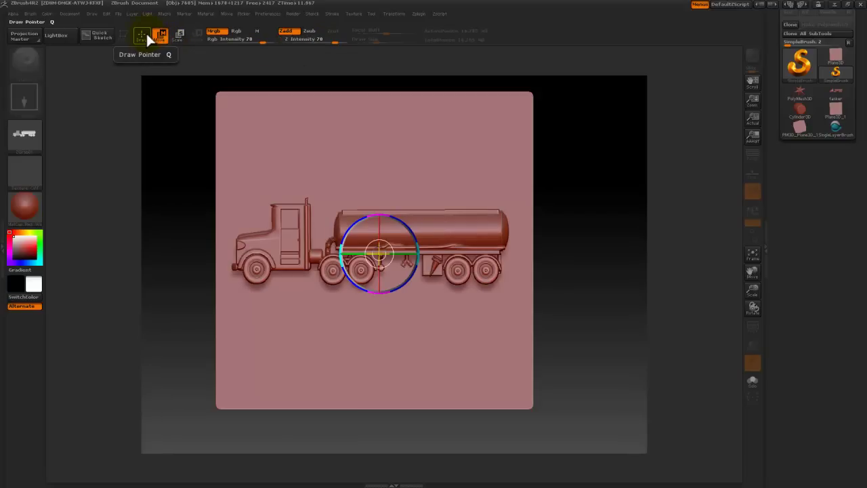
{"action": "left_click", "coordinate": [139, 35]}
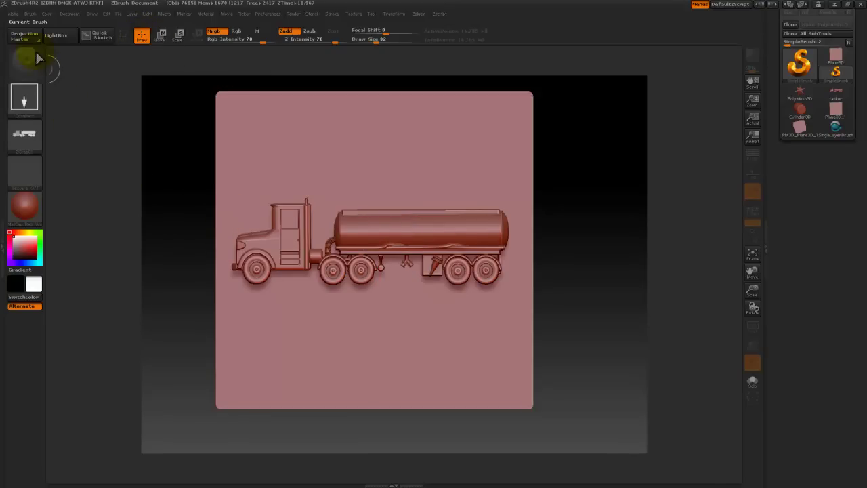
Pick the relief back up from Projection Master and orbit the plane edge-on.
{"action": "left_click", "coordinate": [23, 36]}
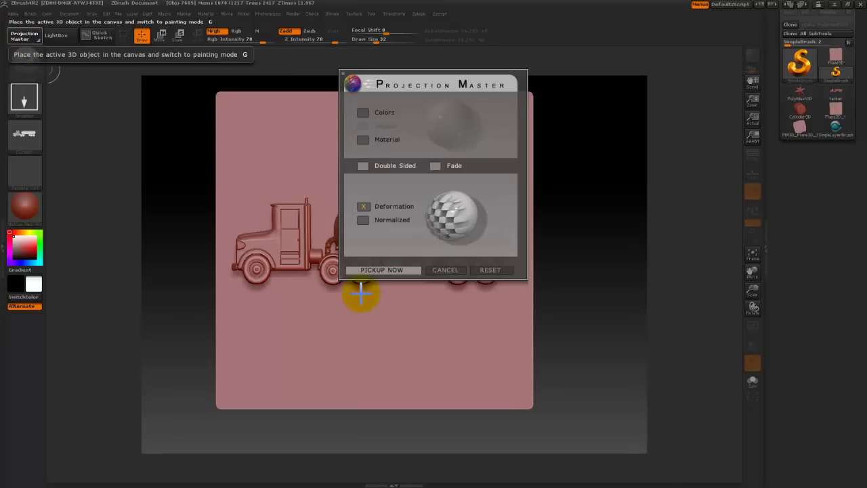
{"action": "left_click", "coordinate": [370, 270]}
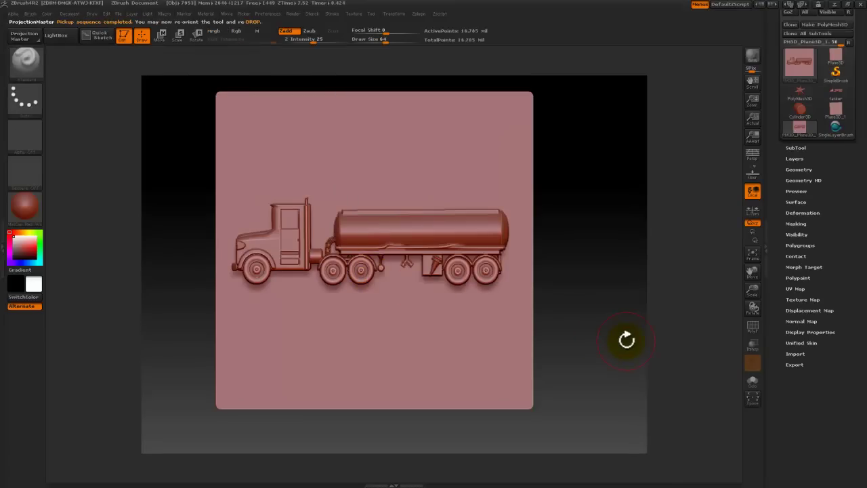
{"action": "mouse_move", "coordinate": [621, 340]}
{"action": "left_mouse_down"}
{"action": "mouse_move", "coordinate": [588, 329]}
{"action": "mouse_move", "coordinate": [617, 276]}
{"action": "mouse_move", "coordinate": [609, 307]}
{"action": "left_mouse_up"}
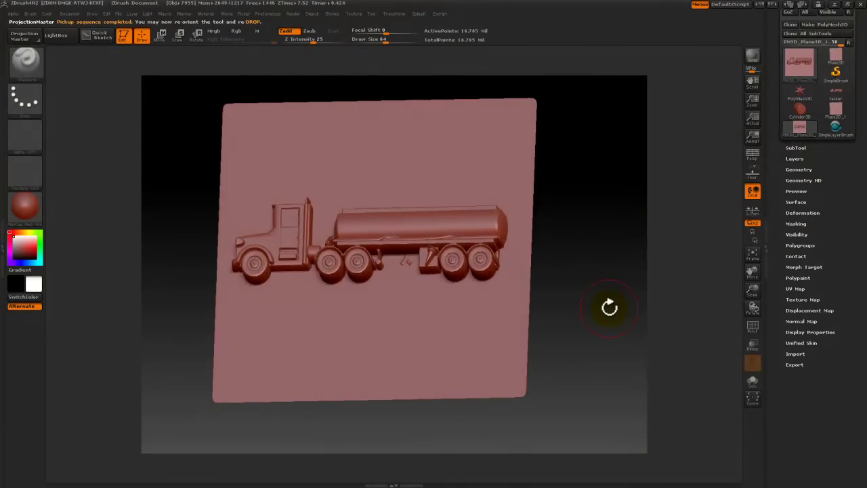
{"action": "left_click_drag", "start_coordinate": [604, 232], "coordinate": [568, 239]}
Draw rectangle masks over the edge-on plane, including its flat backing.
{"action": "key", "text": "1"}
{"action": "mouse_move", "coordinate": [308, 138]}
{"action": "left_mouse_down"}
{"action": "mouse_move", "coordinate": [318, 305]}
{"action": "mouse_move", "coordinate": [376, 335]}
{"action": "left_mouse_up"}
{"action": "left_click", "coordinate": [512, 284]}
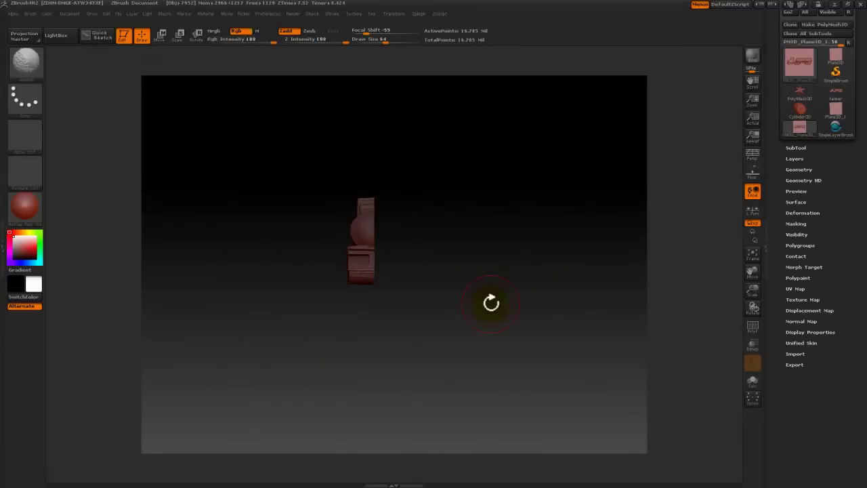
{"action": "left_click_drag", "start_coordinate": [219, 149], "coordinate": [287, 267], "text": "ctrl"}
{"action": "left_click_drag", "start_coordinate": [262, 140], "coordinate": [373, 332], "text": "ctrl"}
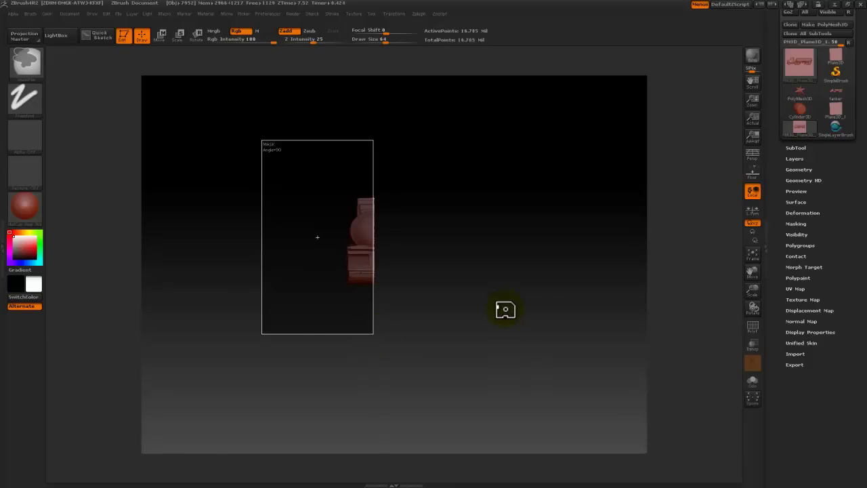
Apply the mask to the plane face-on, then zoom in on the tanker and back out.
{"action": "left_click", "coordinate": [506, 310]}
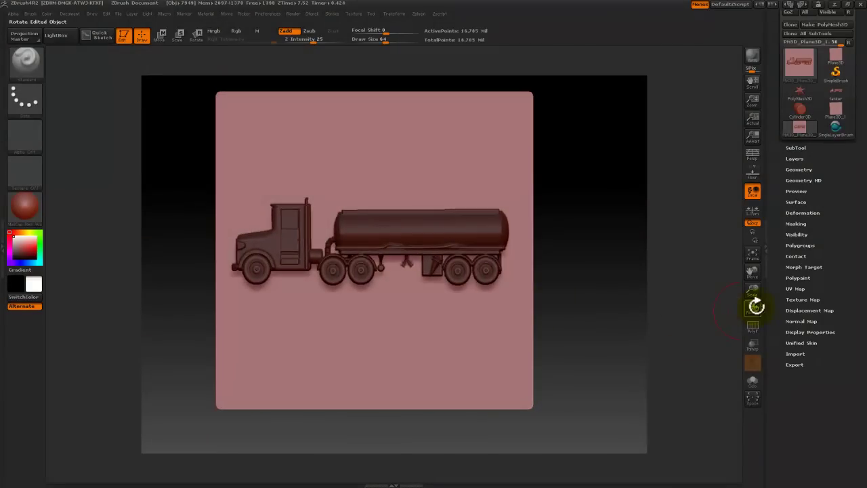
{"action": "left_click_drag", "start_coordinate": [753, 290], "coordinate": [770, 364]}
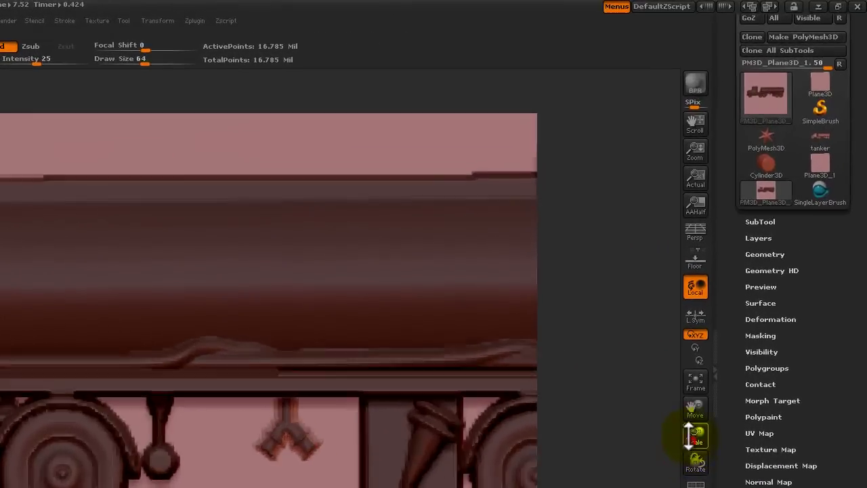
{"action": "left_click_drag", "start_coordinate": [695, 437], "coordinate": [658, 352]}
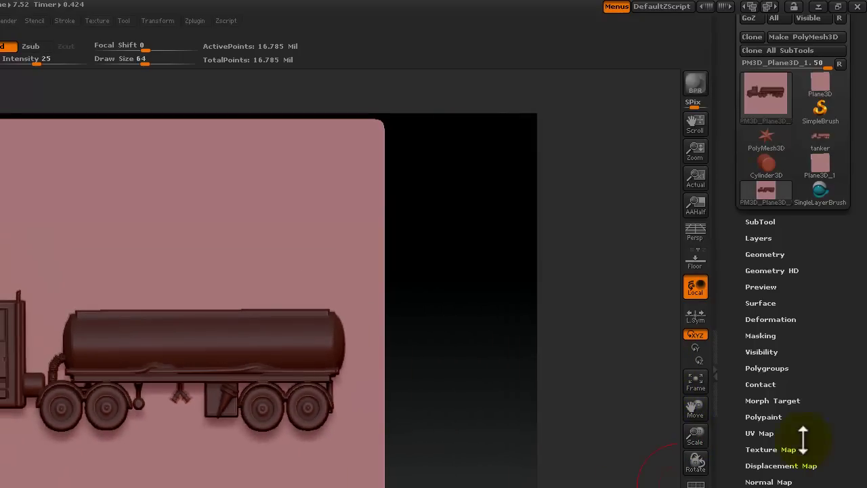
Hide the plane's points with HidePt, leaving only the tanker relief at 2.582 million points.
{"action": "left_click", "coordinate": [762, 352]}
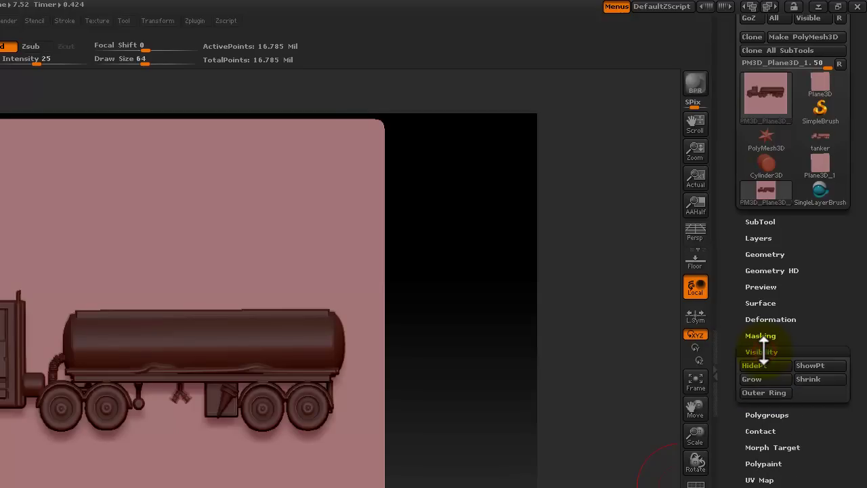
{"action": "left_click", "coordinate": [765, 367]}
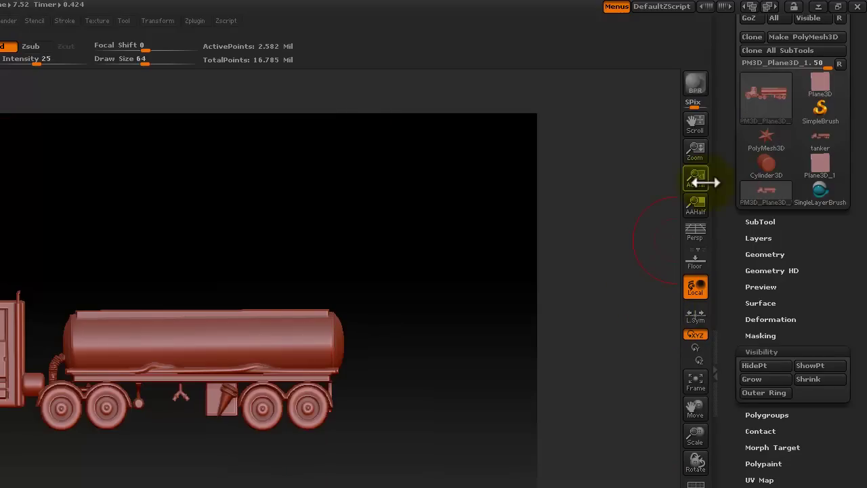
{"action": "left_click_drag", "start_coordinate": [730, 66], "coordinate": [731, 119]}
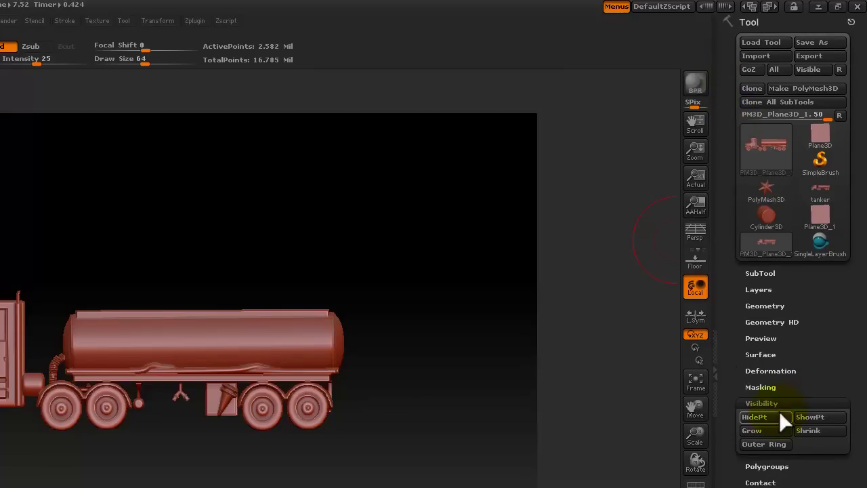
{"action": "left_click", "coordinate": [762, 403]}
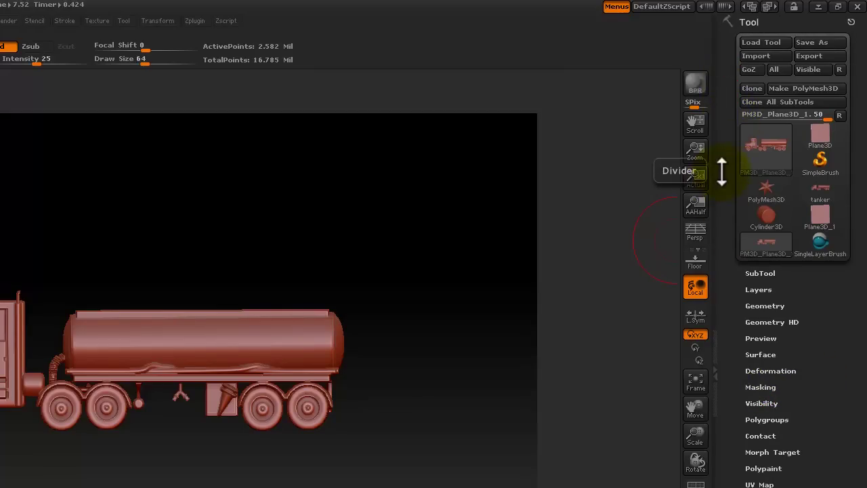
Export the truck mesh to the Desktop as PM3D_Plane3D_1.OBJ, replacing the existing file.
{"action": "left_click", "coordinate": [810, 56]}
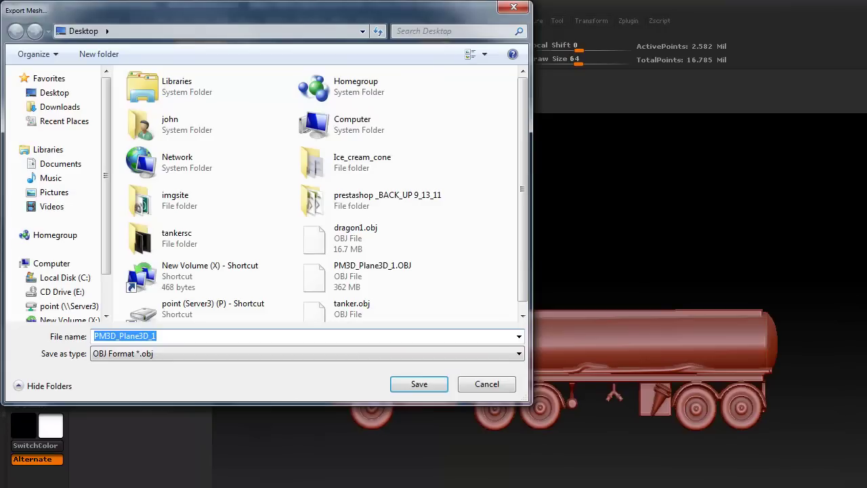
{"action": "left_click", "coordinate": [444, 383]}
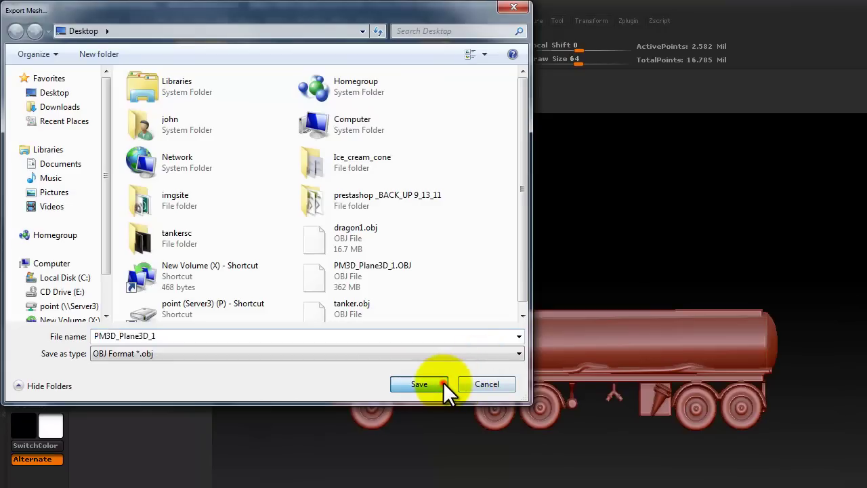
{"action": "left_click", "coordinate": [688, 363]}
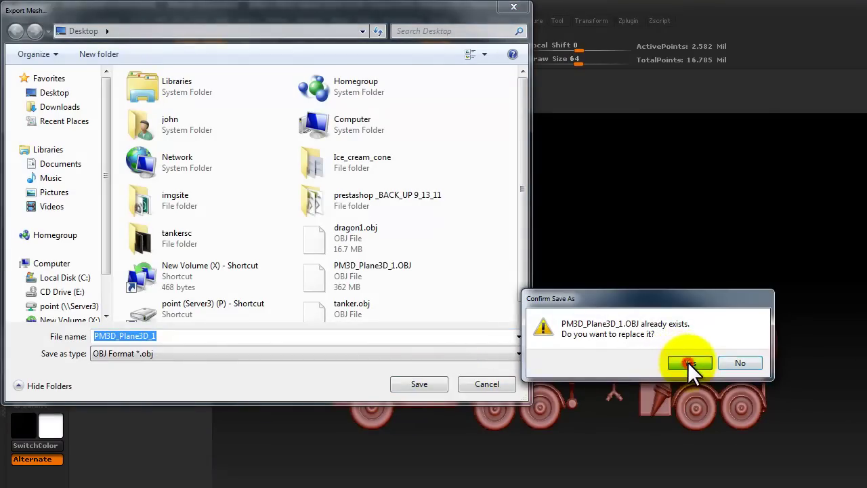